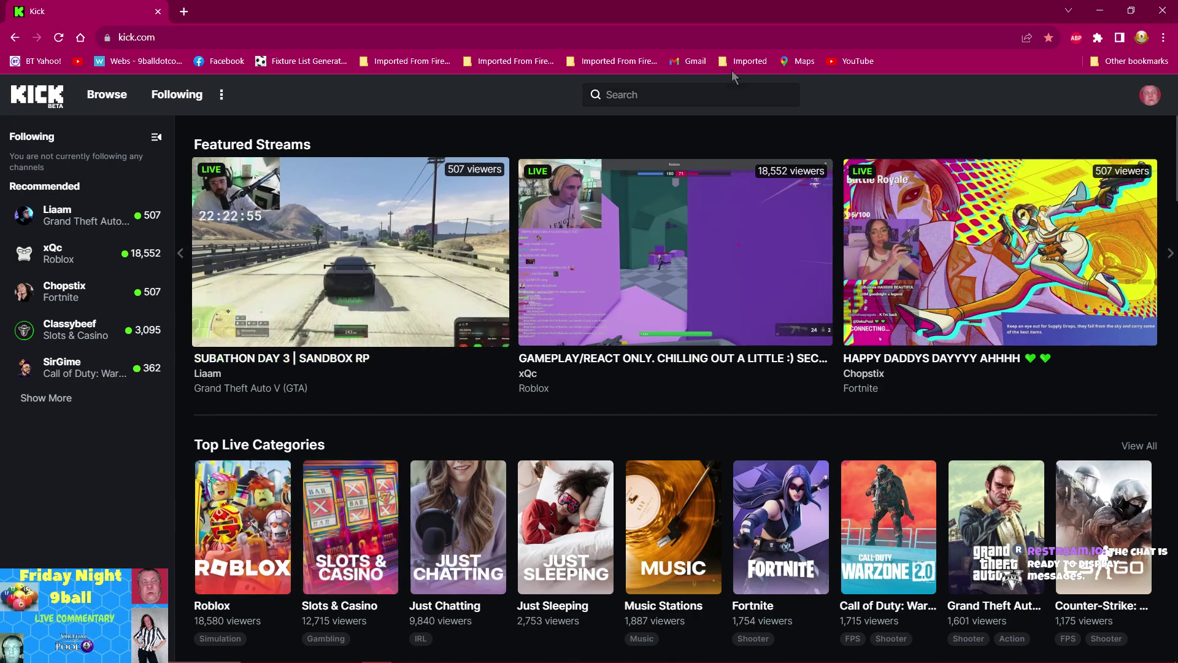
Go to the Creator Dashboard via the account menu.
click(1151, 96)
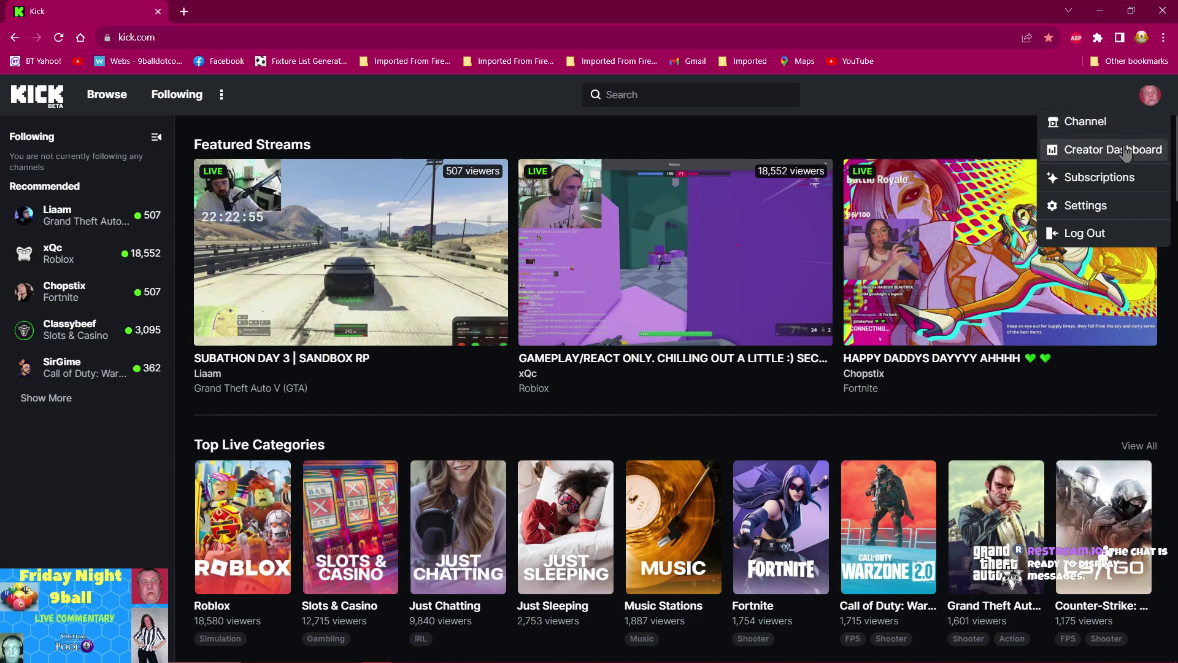
click(1125, 153)
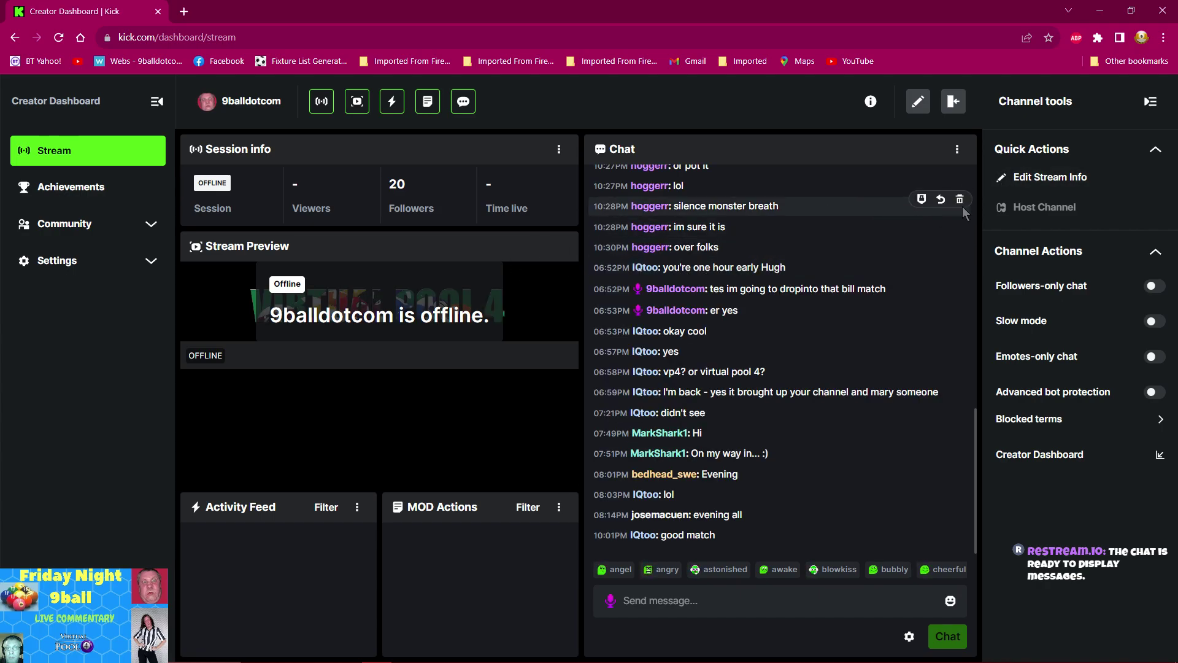
Open Edit Stream Info and search the Category field for 'pool'.
click(1056, 181)
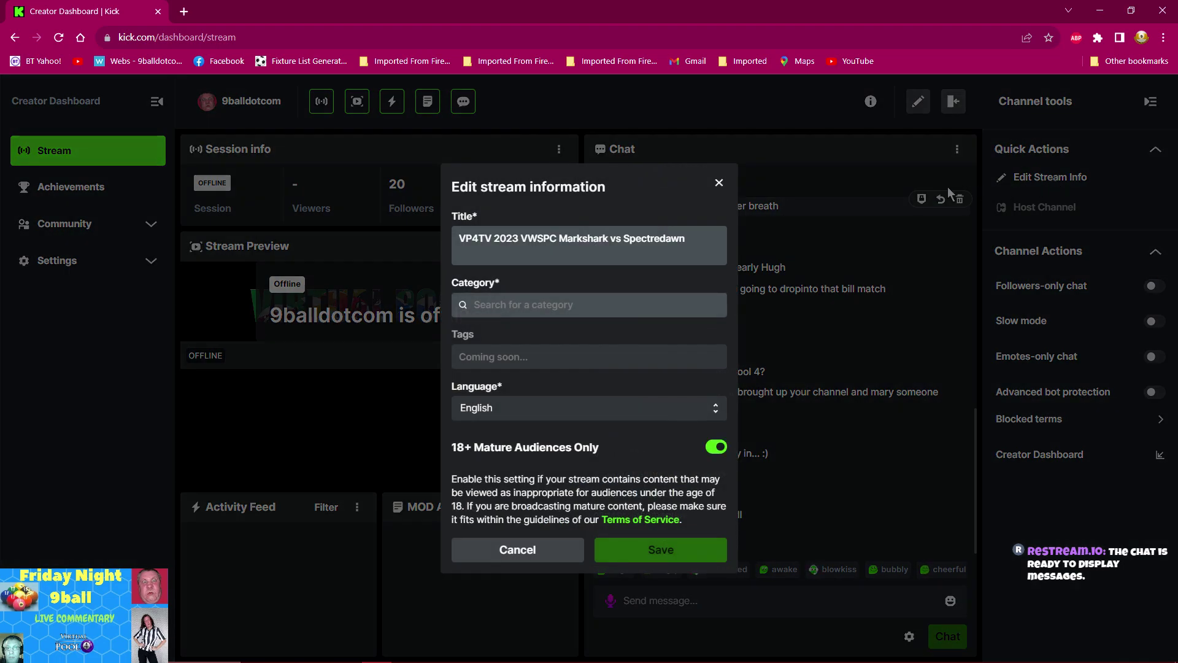
click(586, 241)
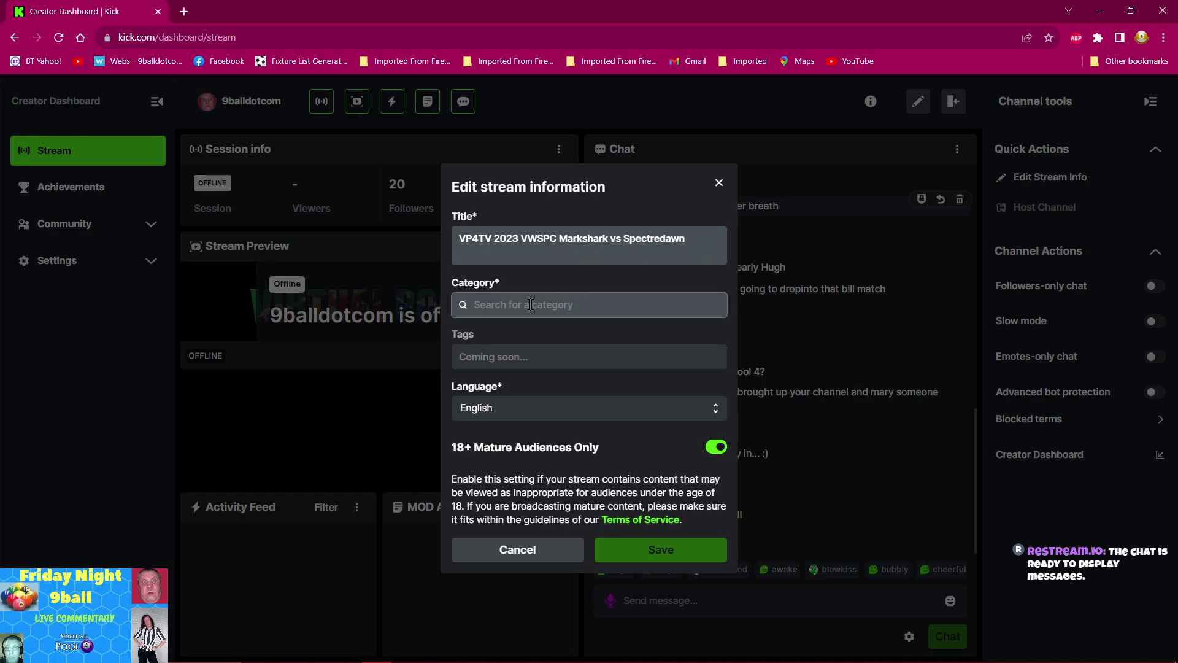
click(488, 306)
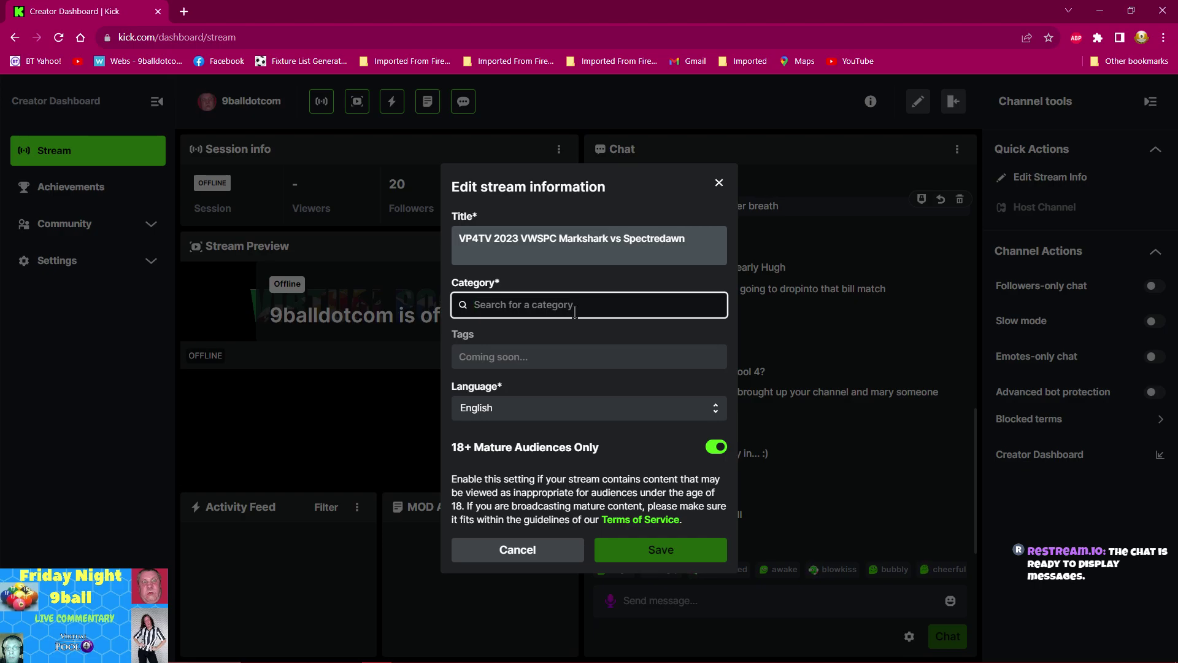
text(pool)
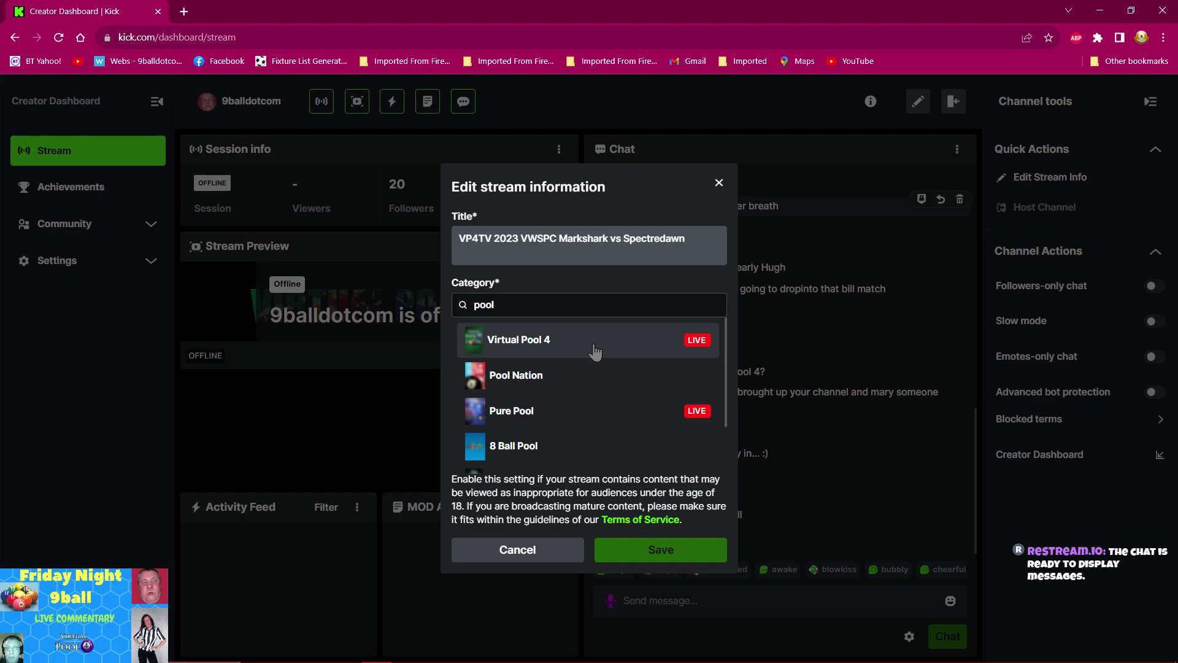
Close the stream editor without saving and return to the Kick home page.
click(719, 184)
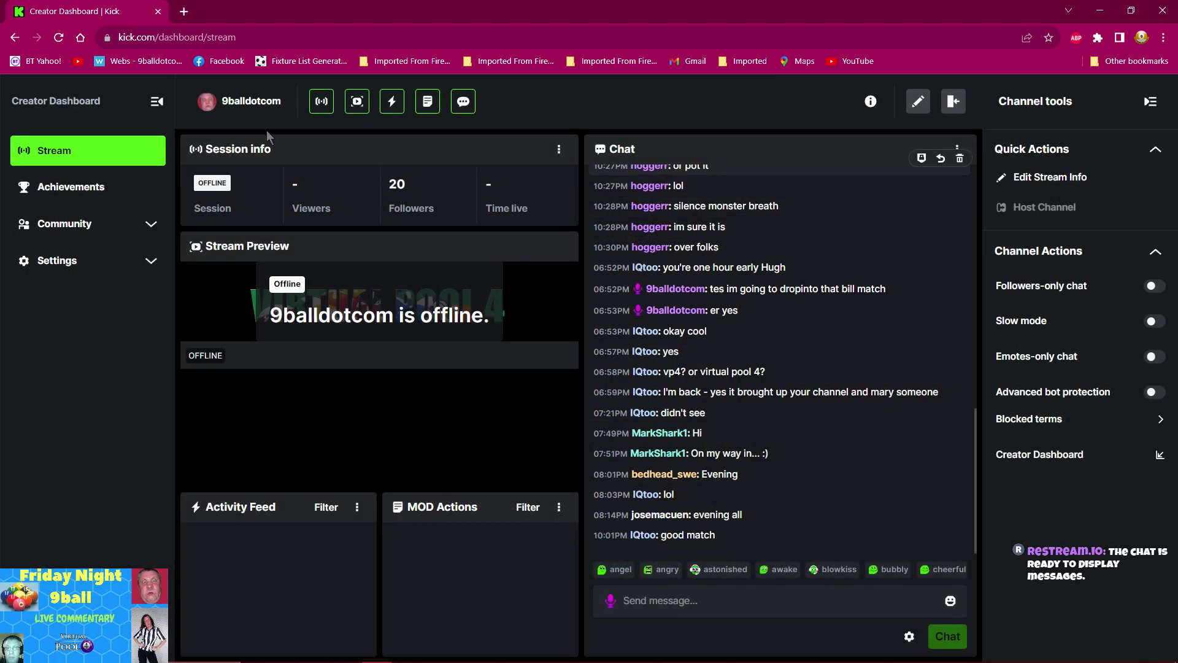
click(952, 101)
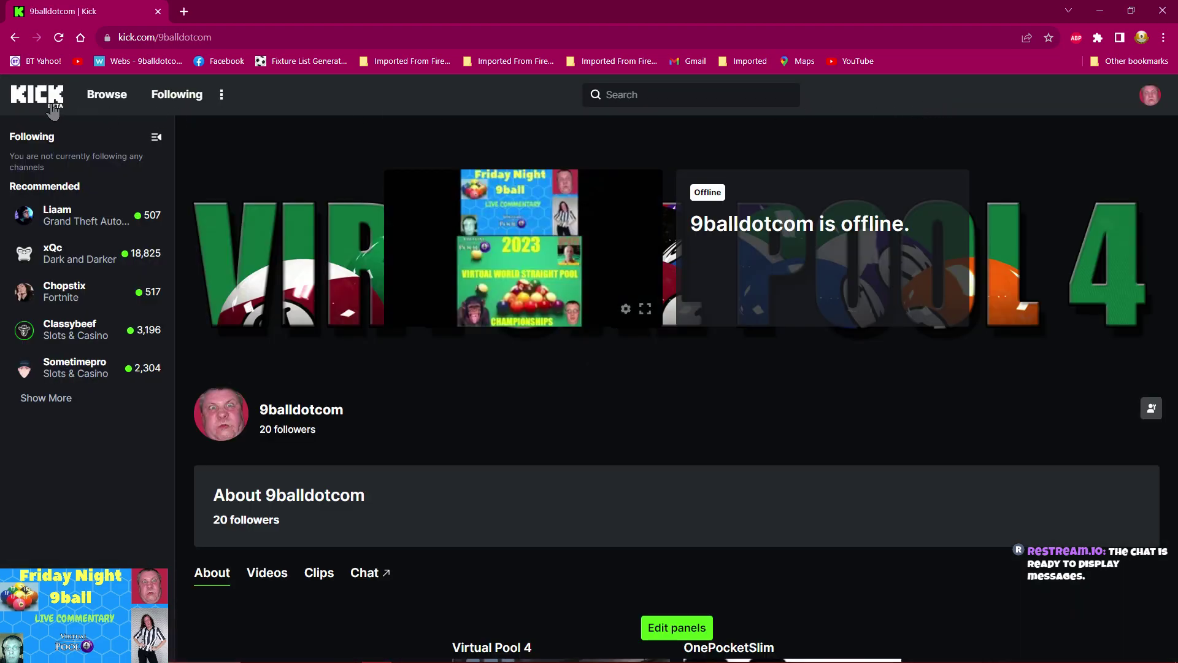
click(43, 106)
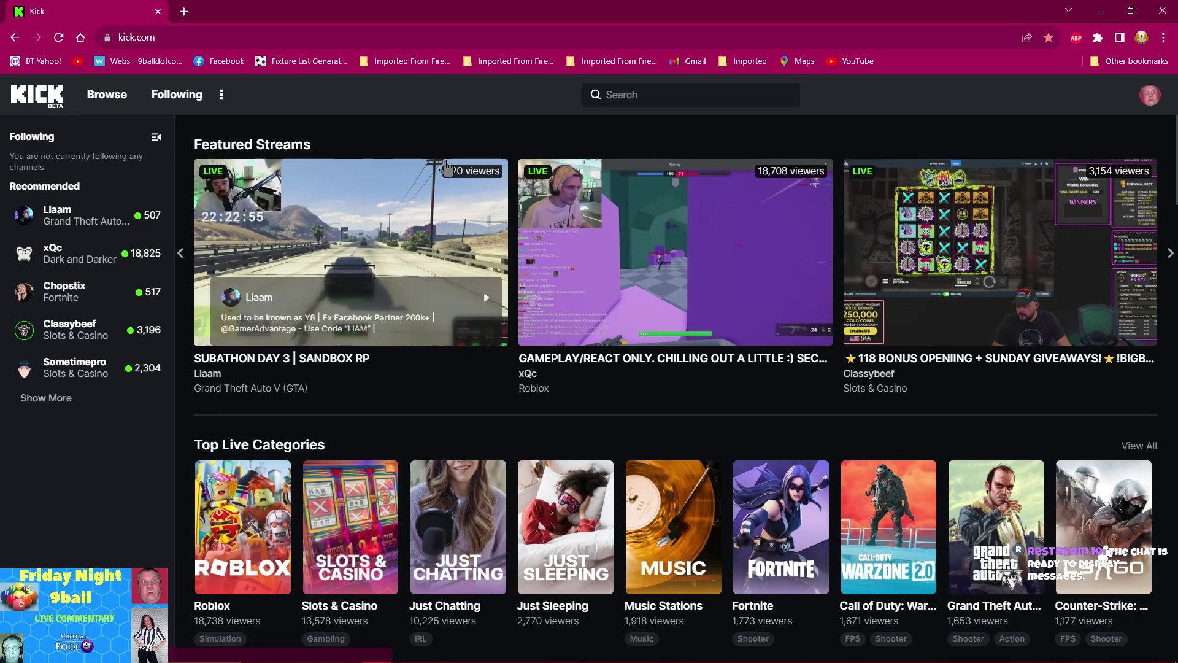
Search the site for 'Virtual Pool', correcting the misspelled ending.
click(622, 97)
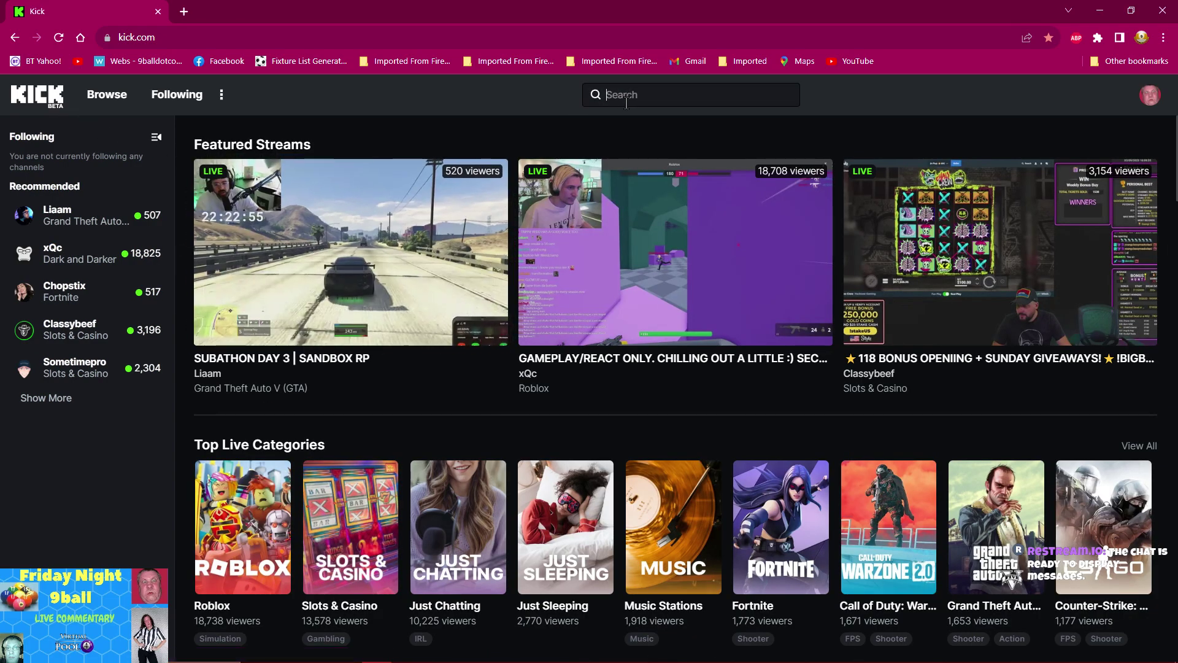
text(Vir)
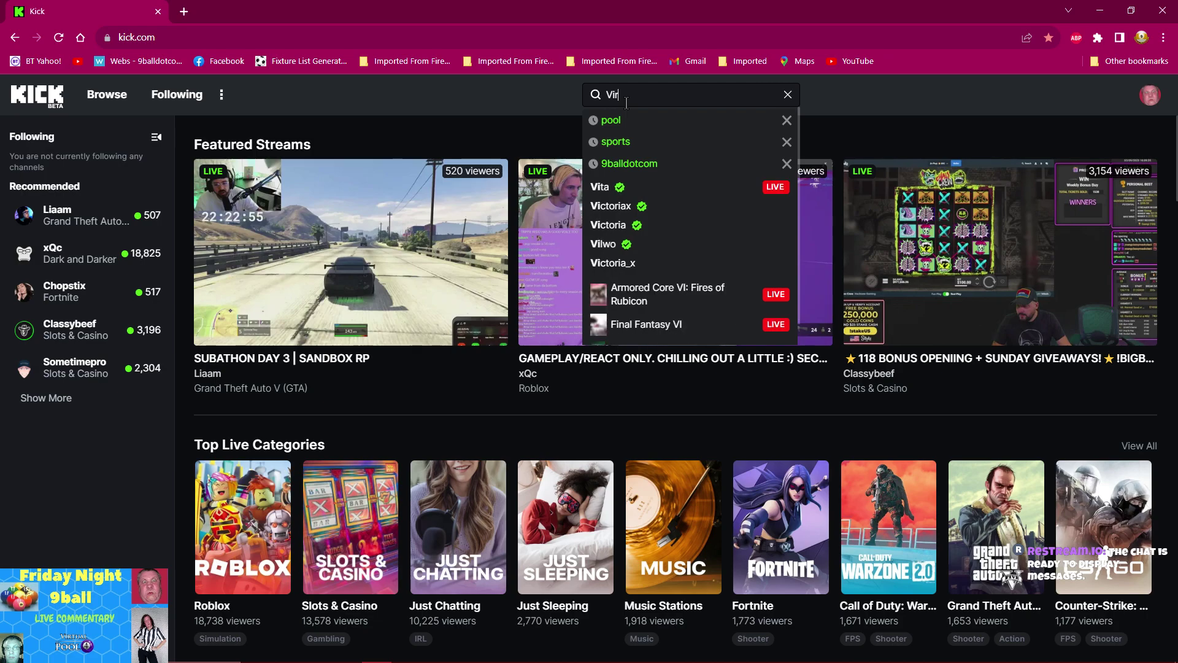
text(tul)
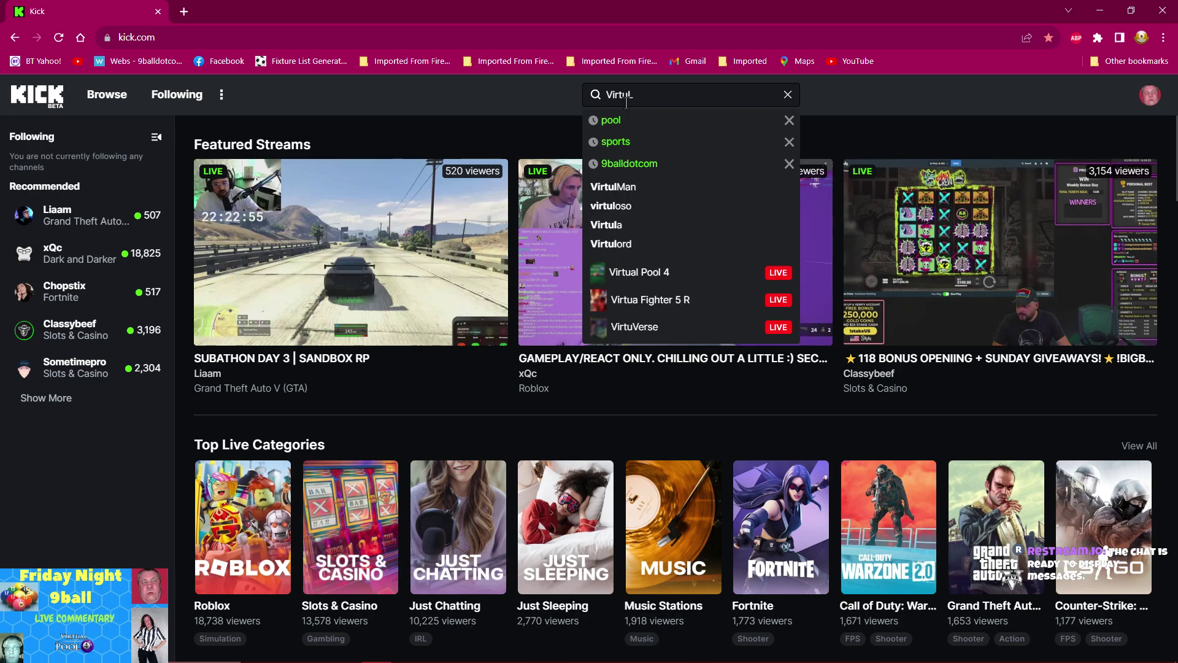
key(BackSpace)
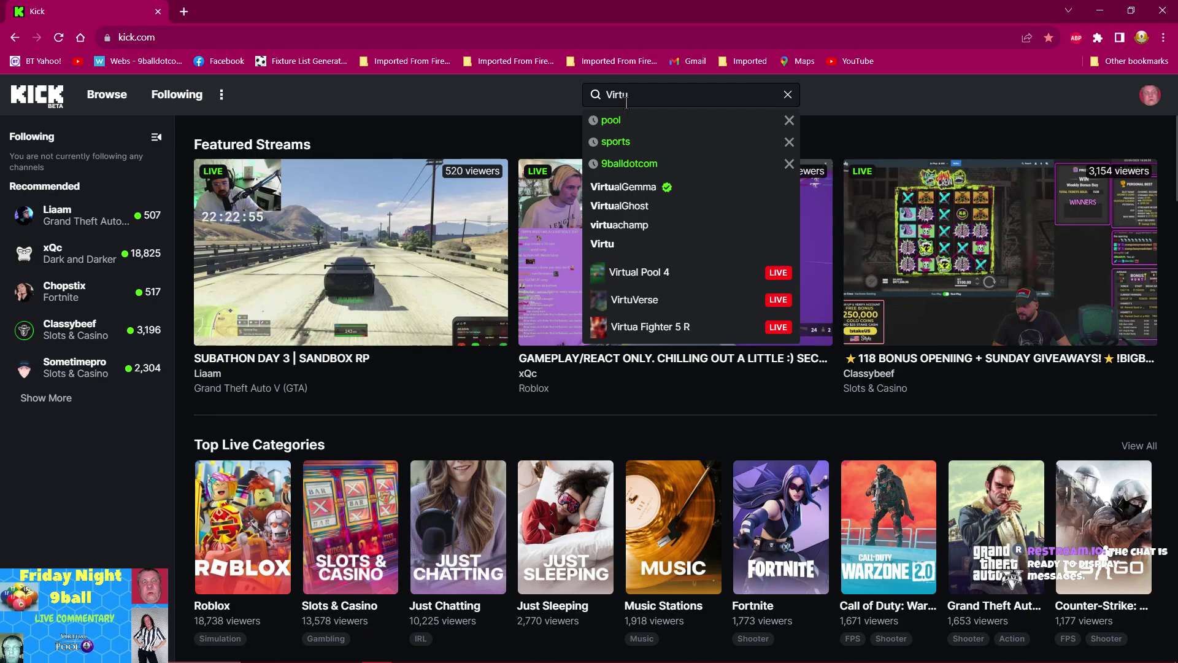
key(BackSpace)
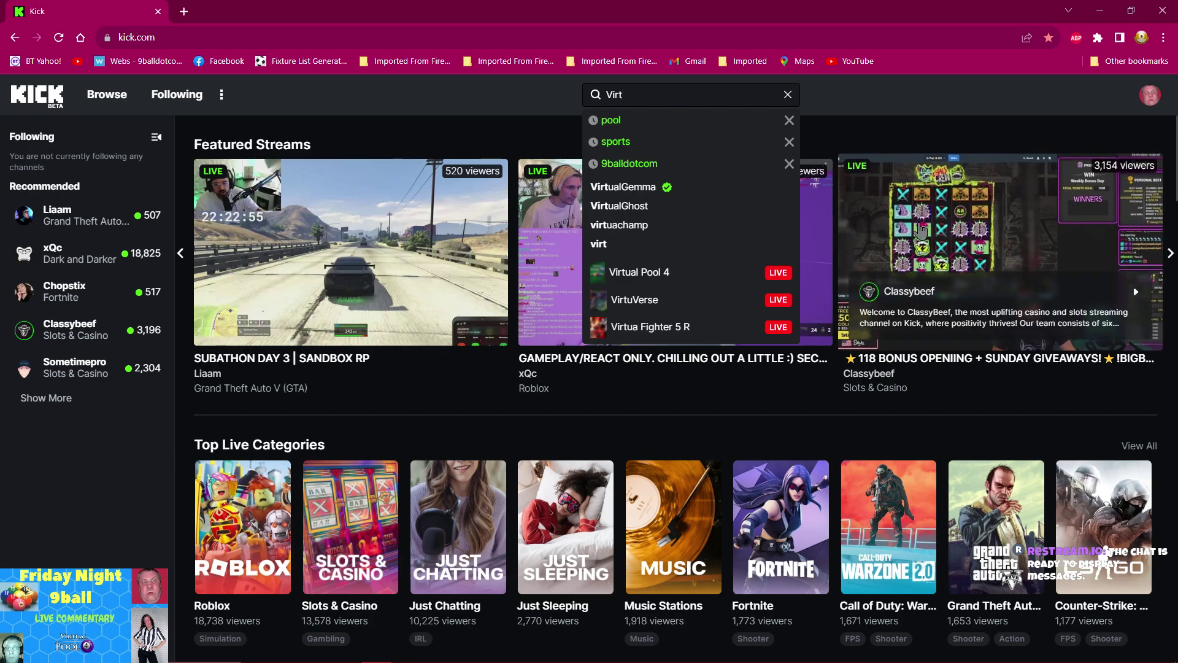
text(ual)
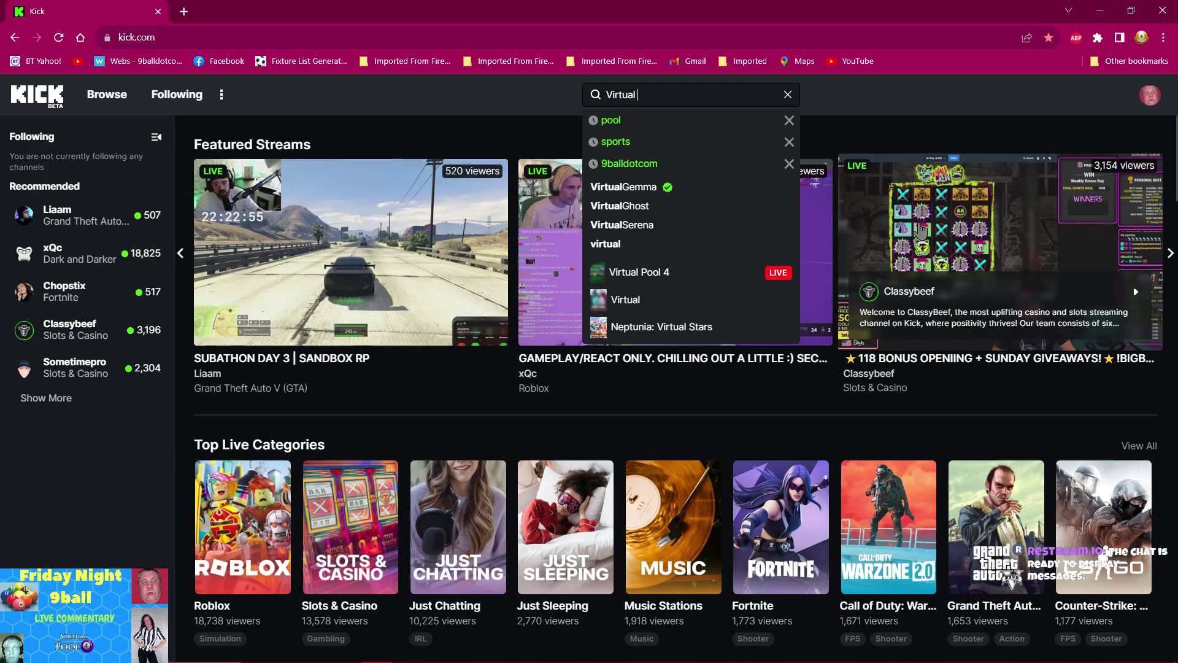
text( Pool)
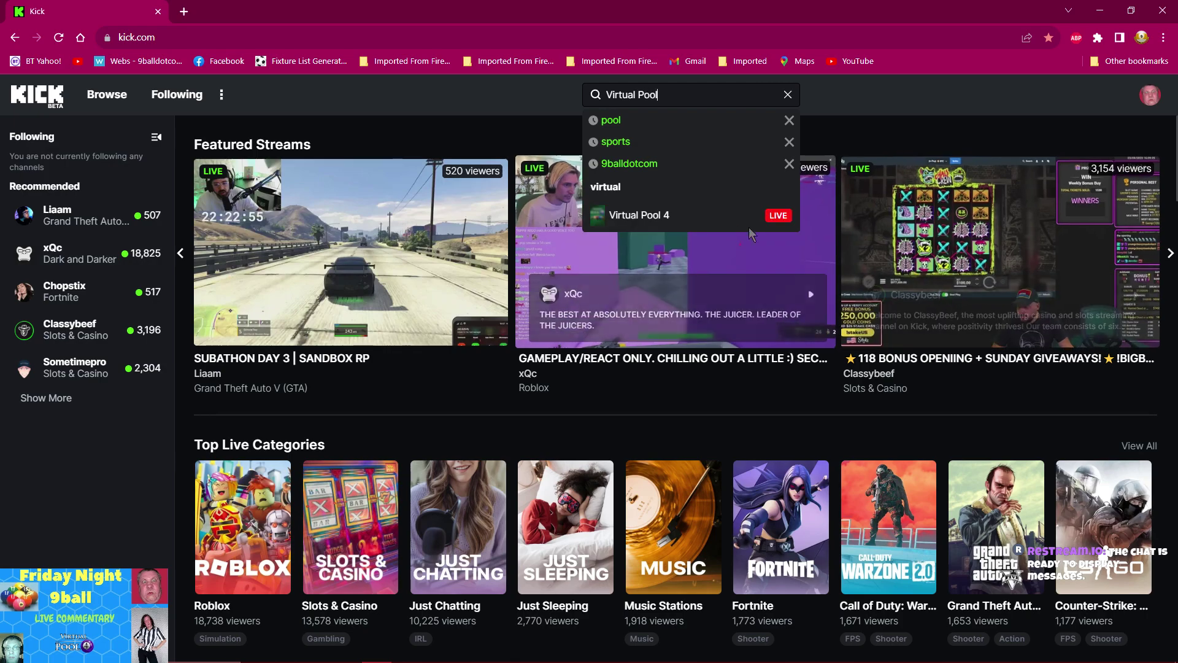
Choose the 'Virtual Pool 4' search suggestion to open its category page.
click(640, 217)
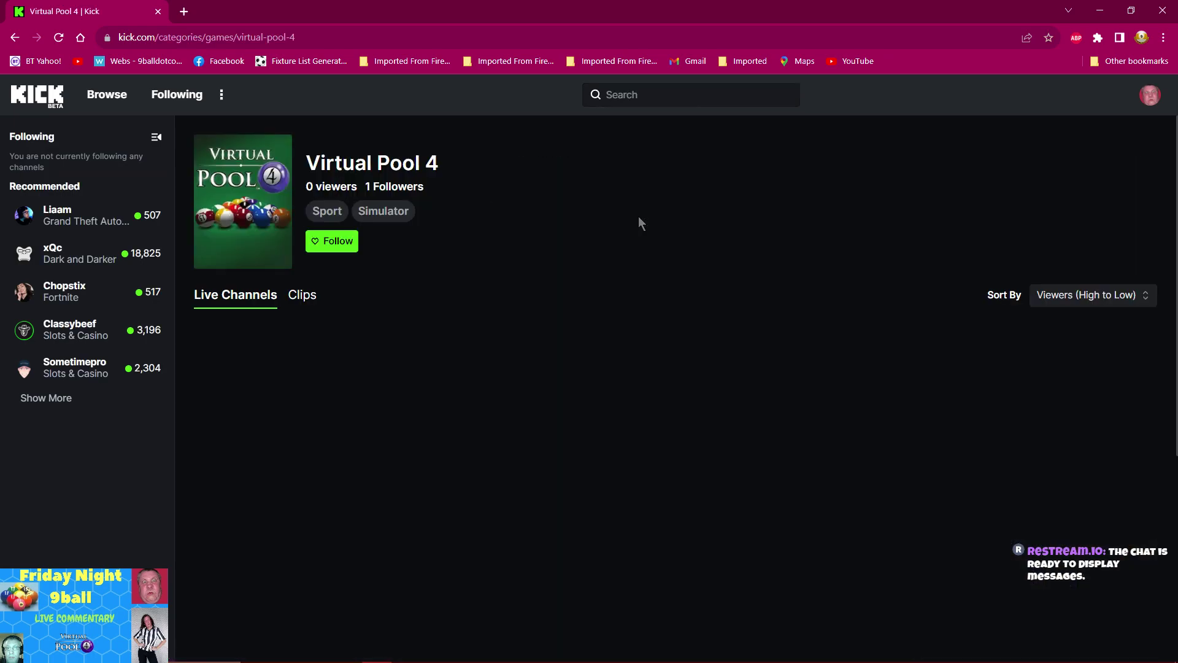